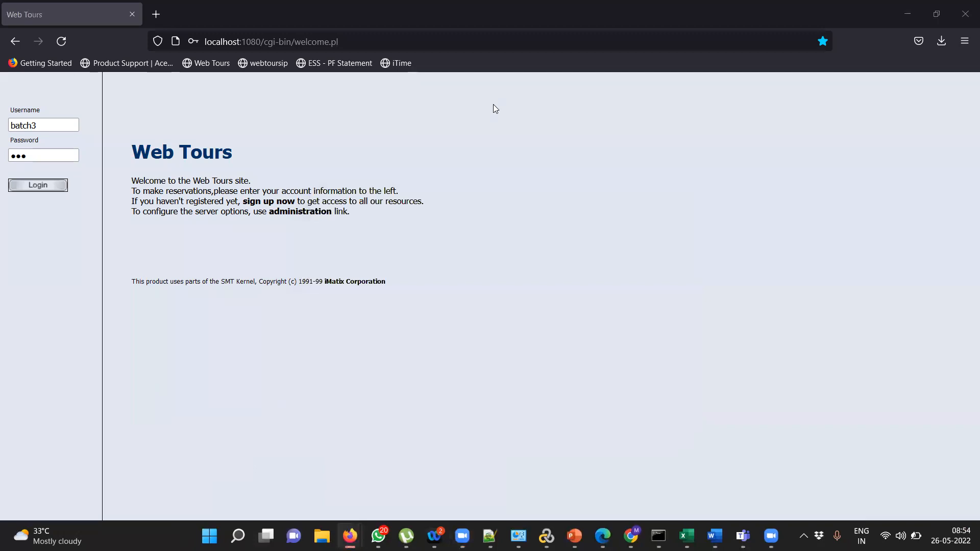
- Enter the demo account's password and log in to Web Tours
left_click(24, 160)
type("•••")
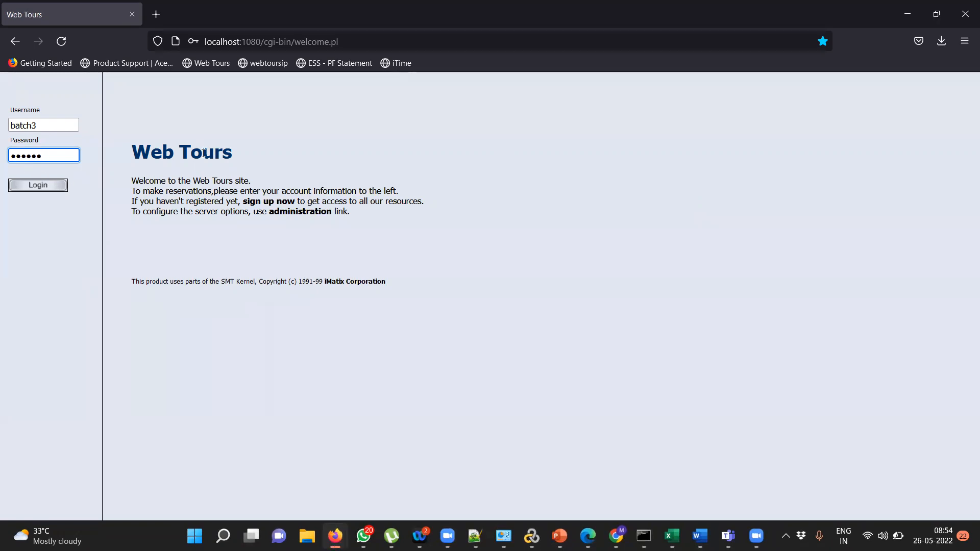
left_click(33, 187)
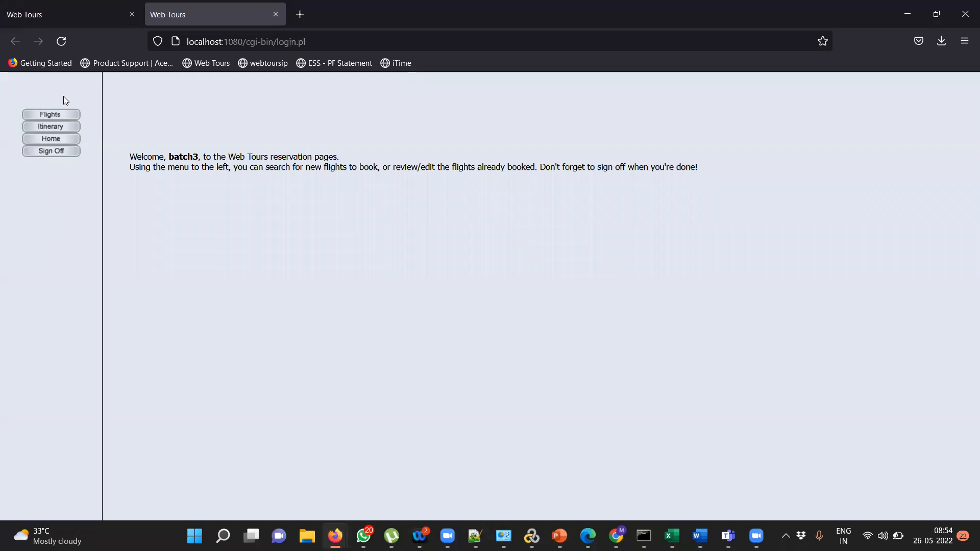
- Search flights from Frankfurt to Denver, keeping the other search defaults
left_click(49, 115)
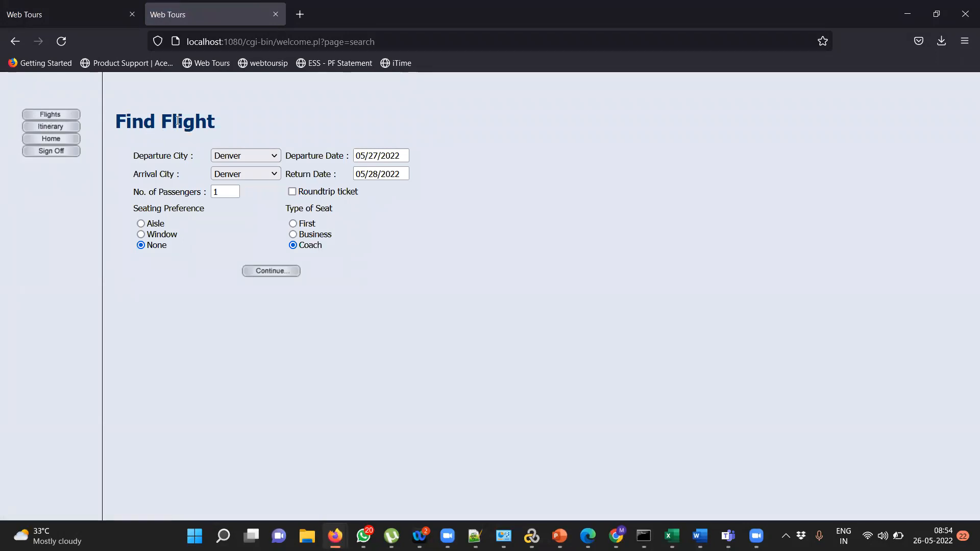
left_click(266, 156)
left_click(265, 156)
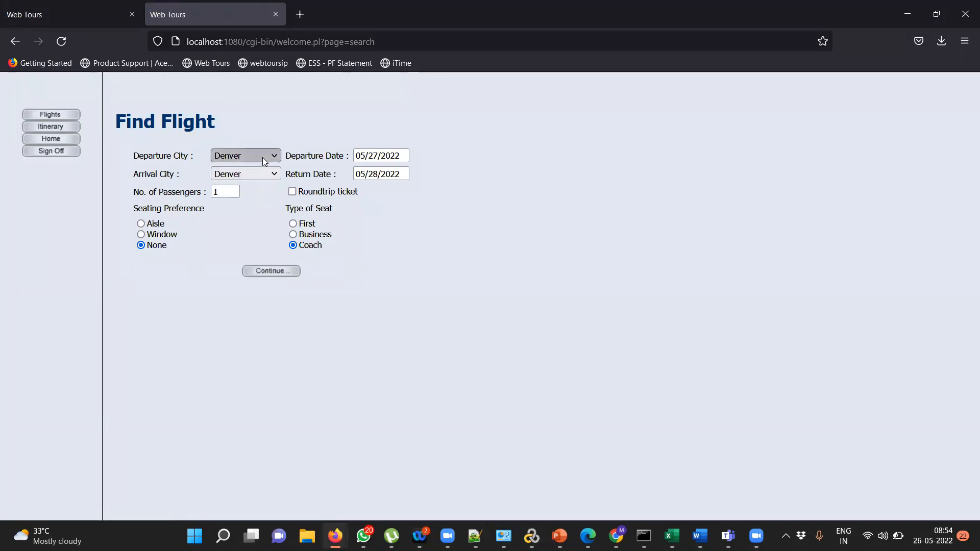
left_click(263, 157)
left_click(255, 188)
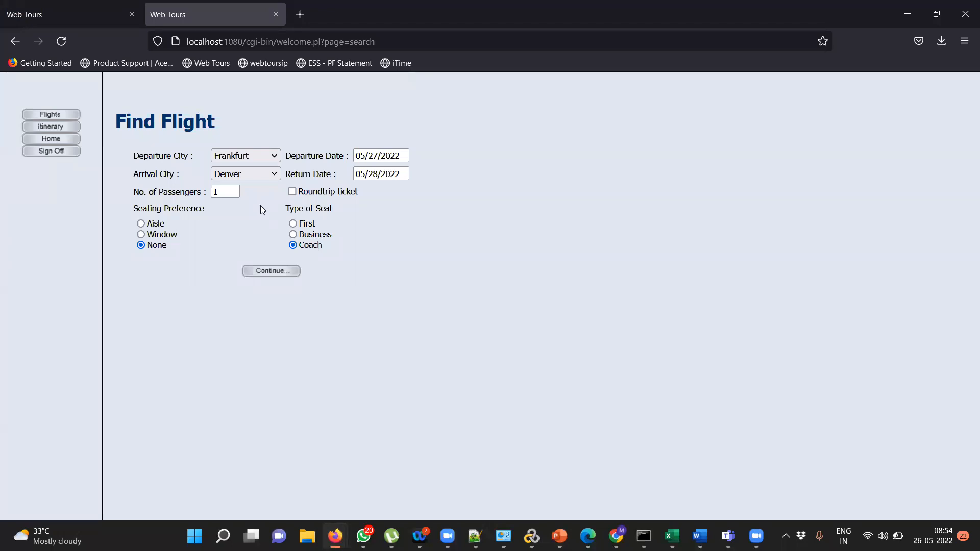
left_click(265, 272)
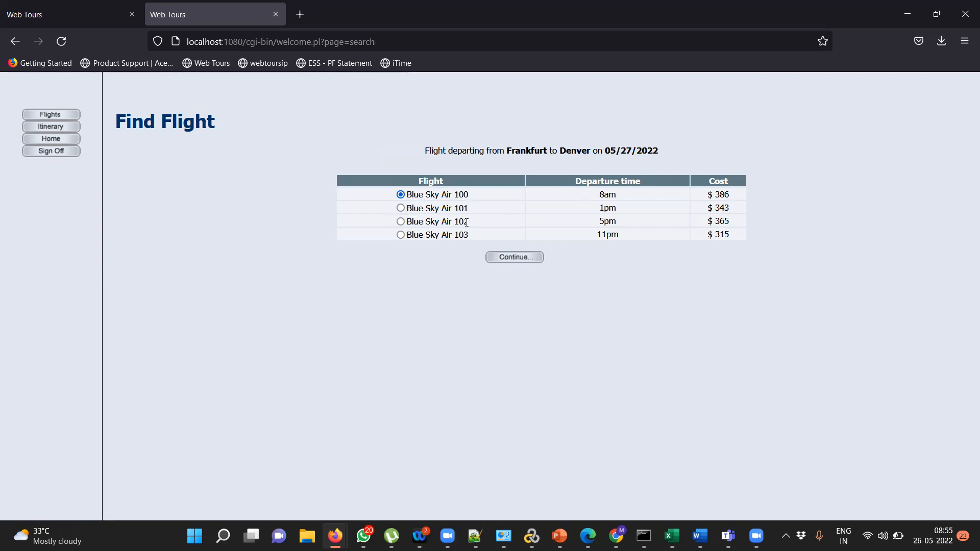
- Continue to payment with Blue Sky Air flight 100 selected
left_click(510, 253)
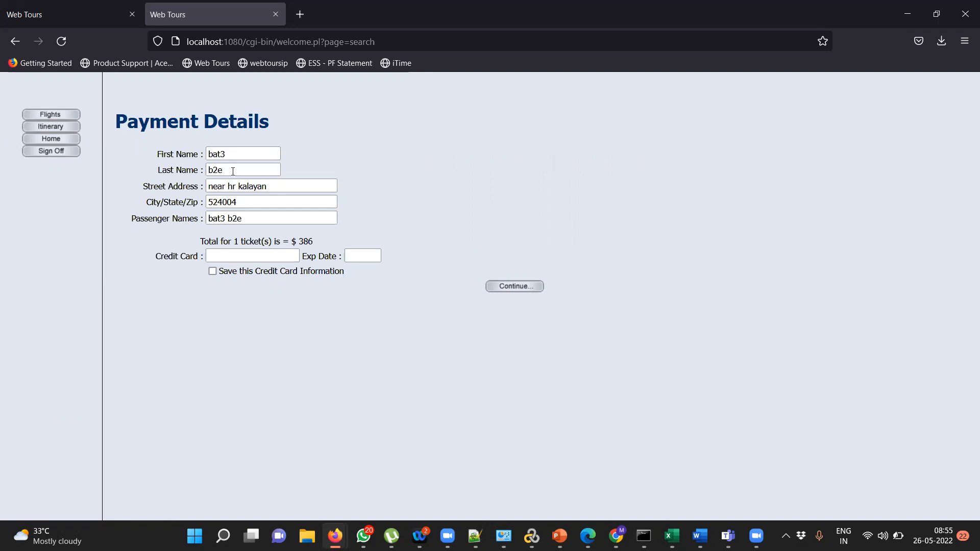
- Enter the credit card number and expiry date 02/22, then confirm the $386 booking
left_click(243, 258)
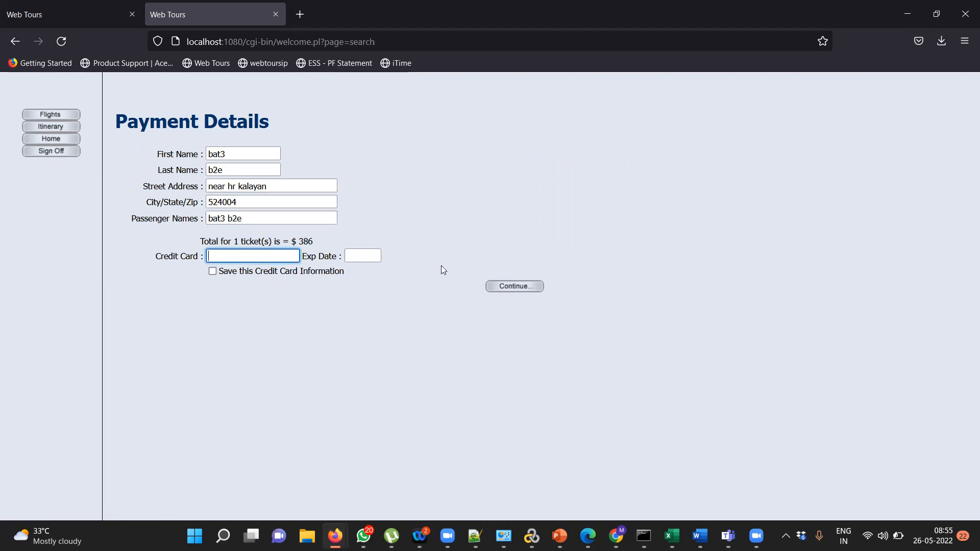
type("2435436457")
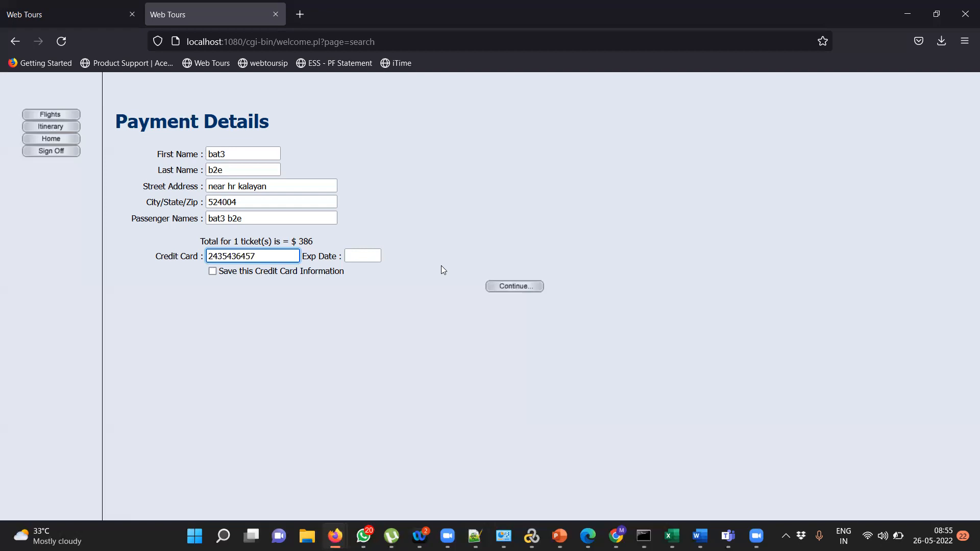
left_click(367, 257)
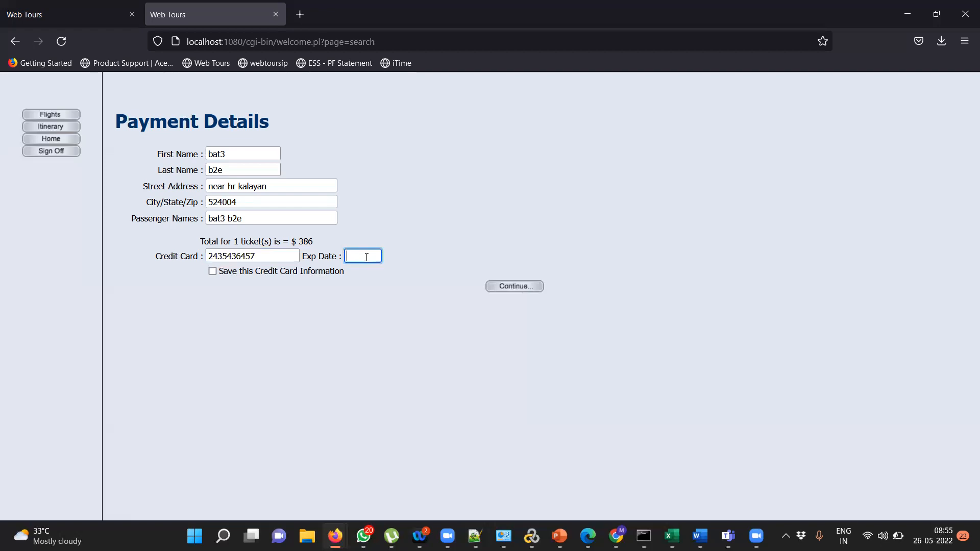
type("02")
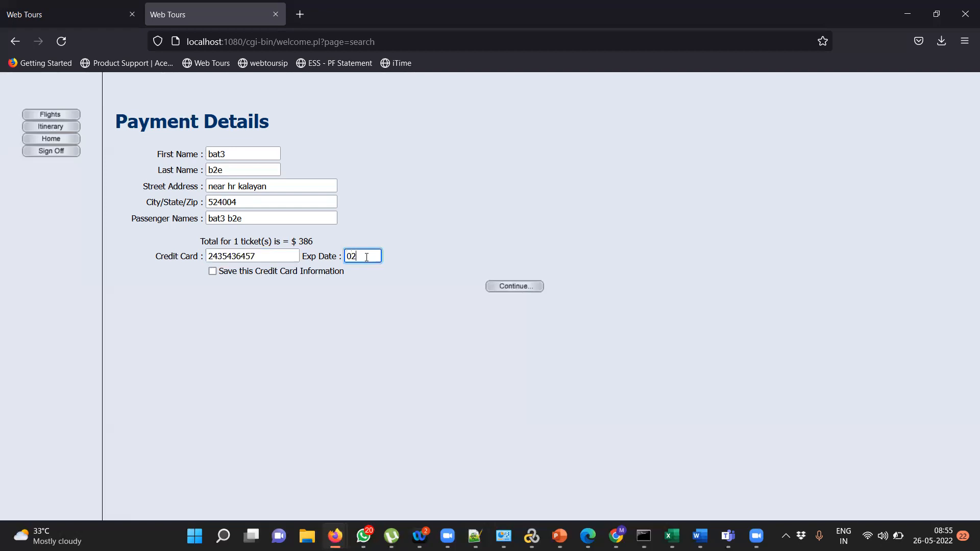
type("/22")
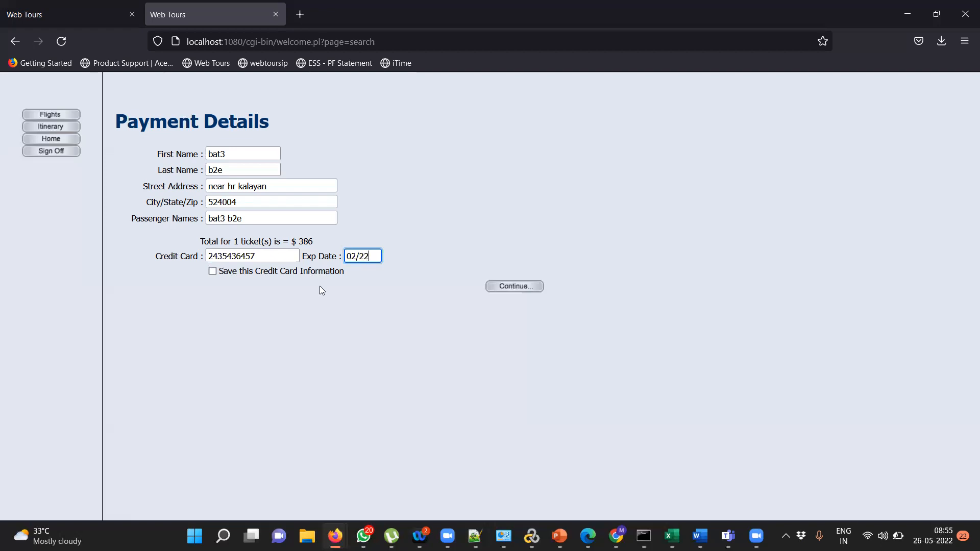
left_click(509, 287)
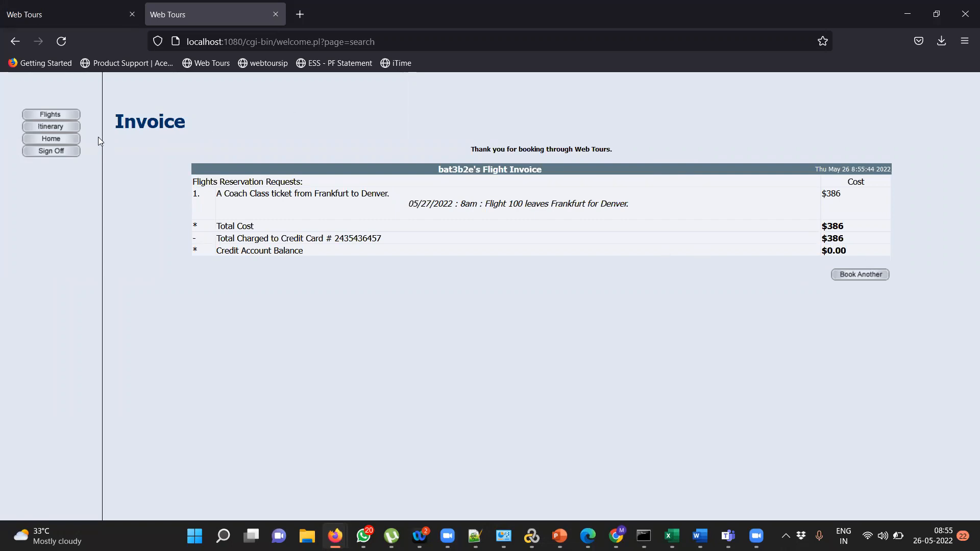
- Sign off from the Web Tours reservation site
left_click(52, 155)
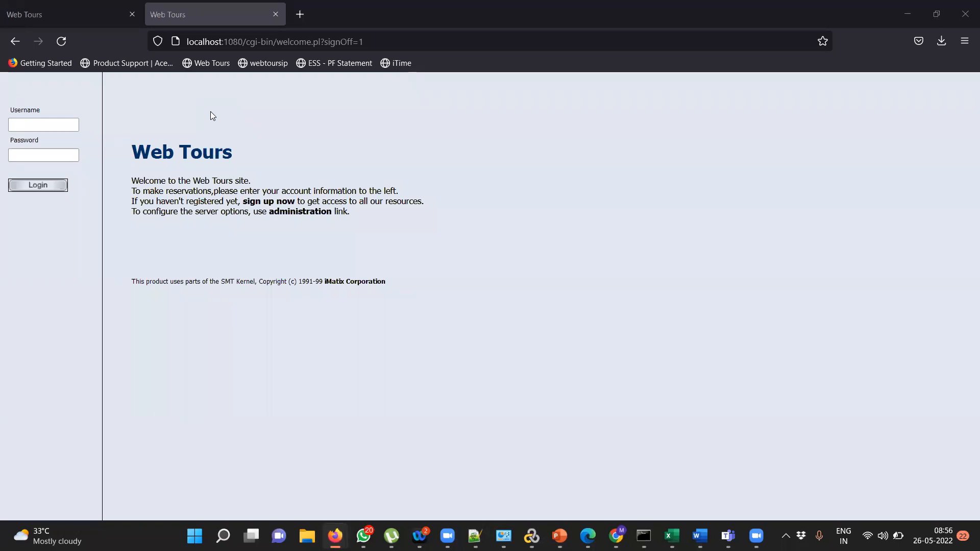
- Log in with the test account's username and password, declining Firefox's save-login prompt
left_click(27, 124)
type("batch3")
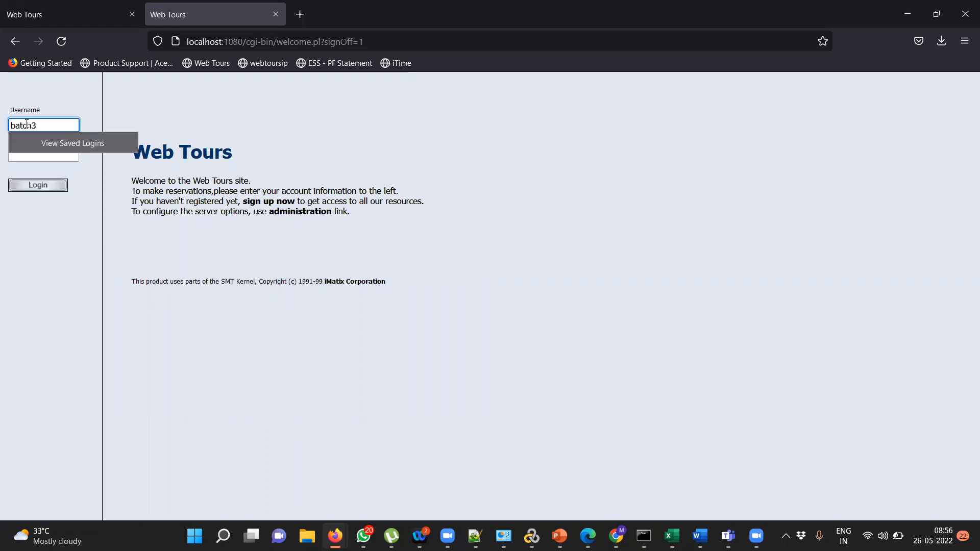
left_click(25, 157)
type("batch")
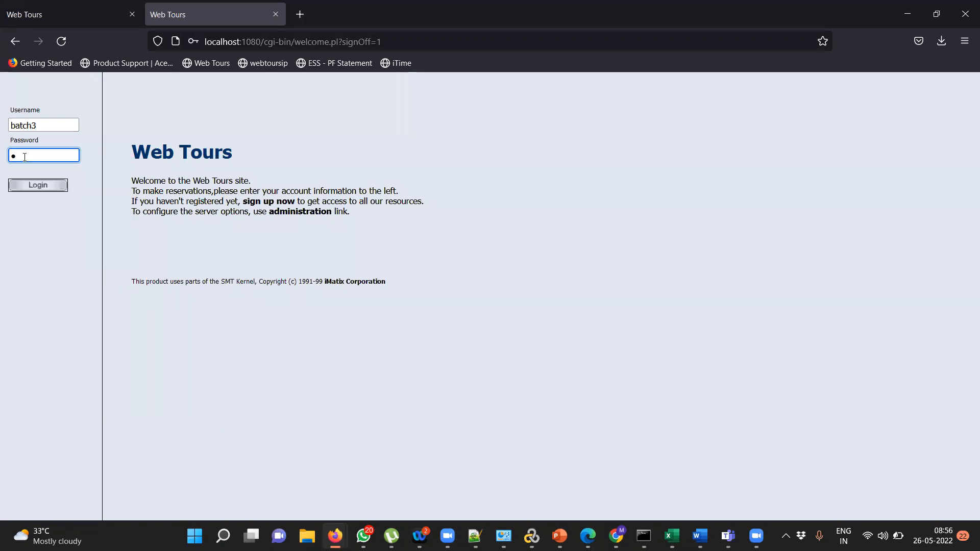
type("3")
left_click(36, 187)
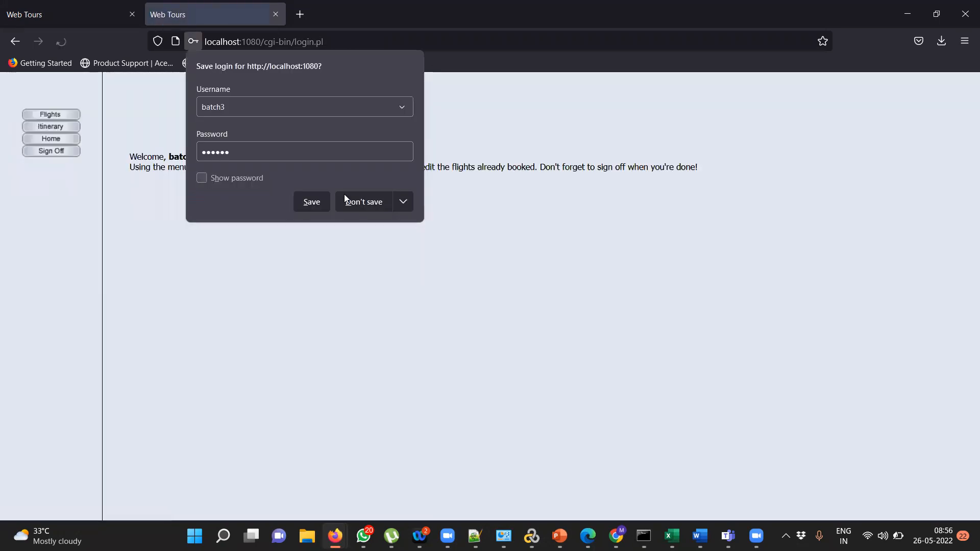
left_click(352, 202)
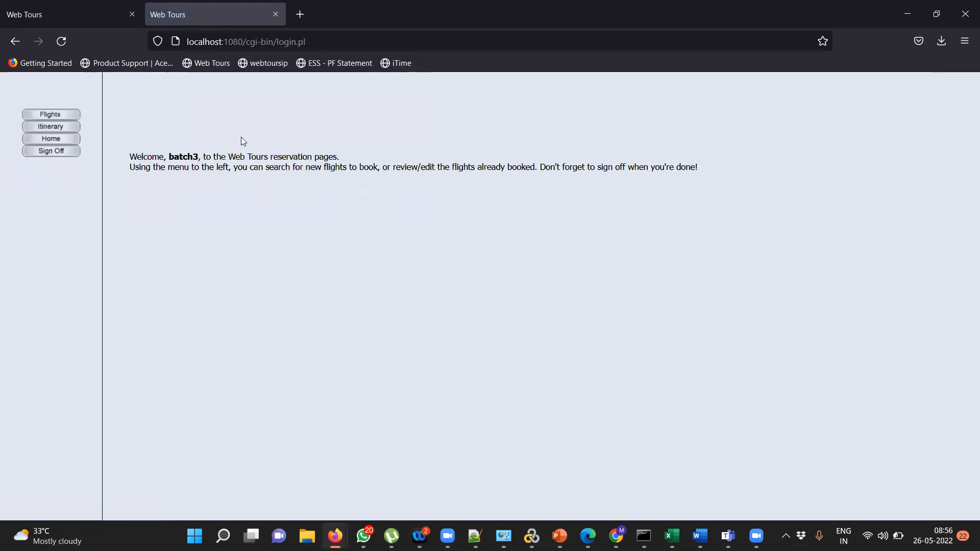
- Search Frankfurt-to-Denver flights, pick Blue Sky Air 101, and continue to the $343 payment
left_click(57, 119)
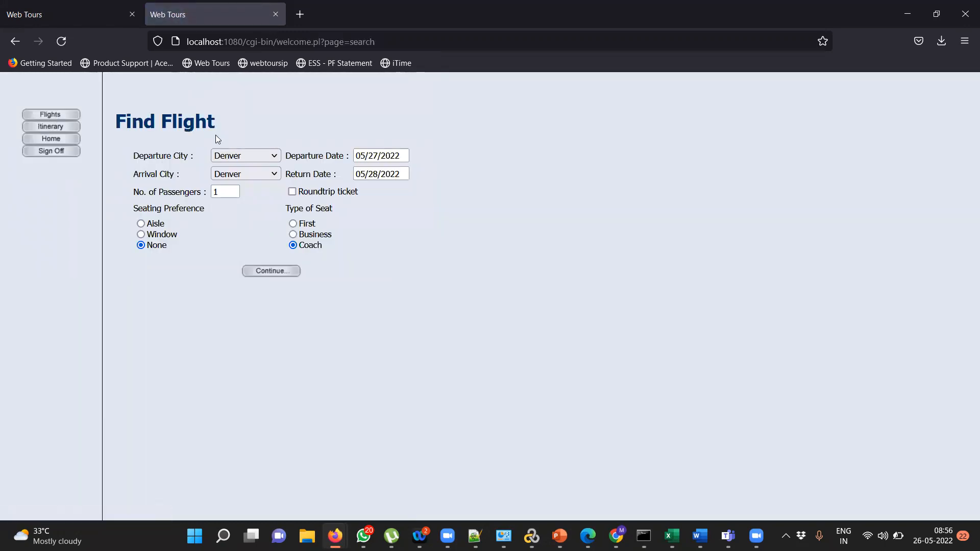
left_click(223, 156)
left_click(227, 188)
left_click(275, 271)
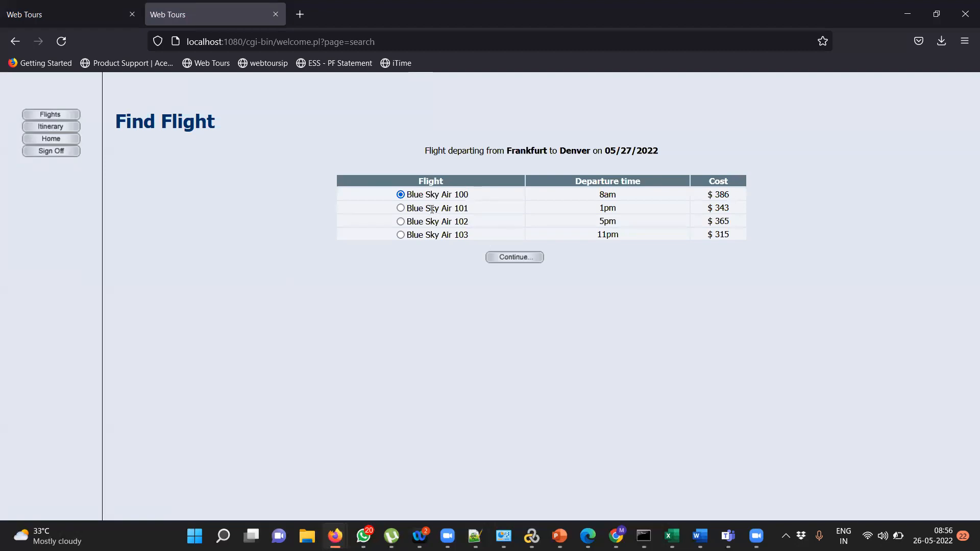
left_click(401, 208)
left_click(497, 257)
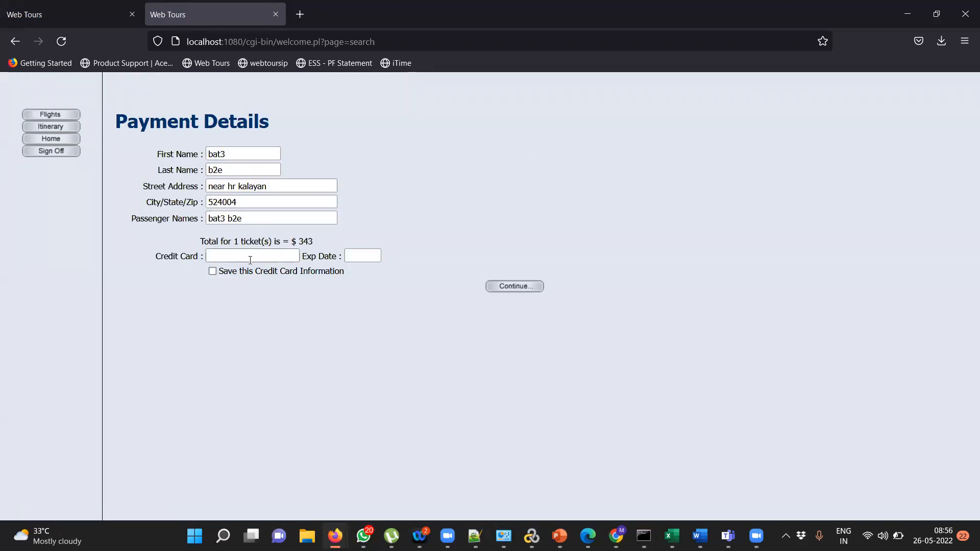
- Complete the Blue Sky Air 101 booking, sign off, and switch to the Excel Book1 workbook
left_click(507, 287)
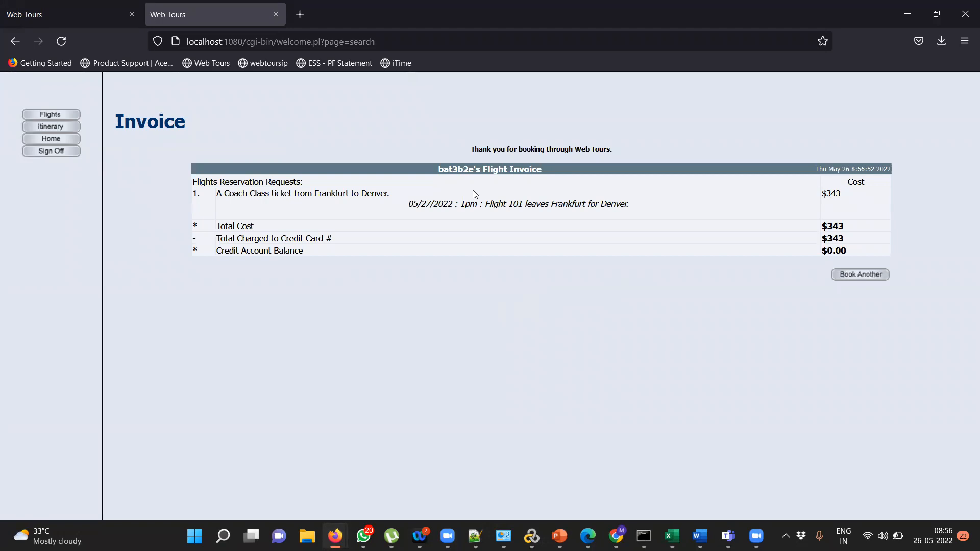
left_click(50, 152)
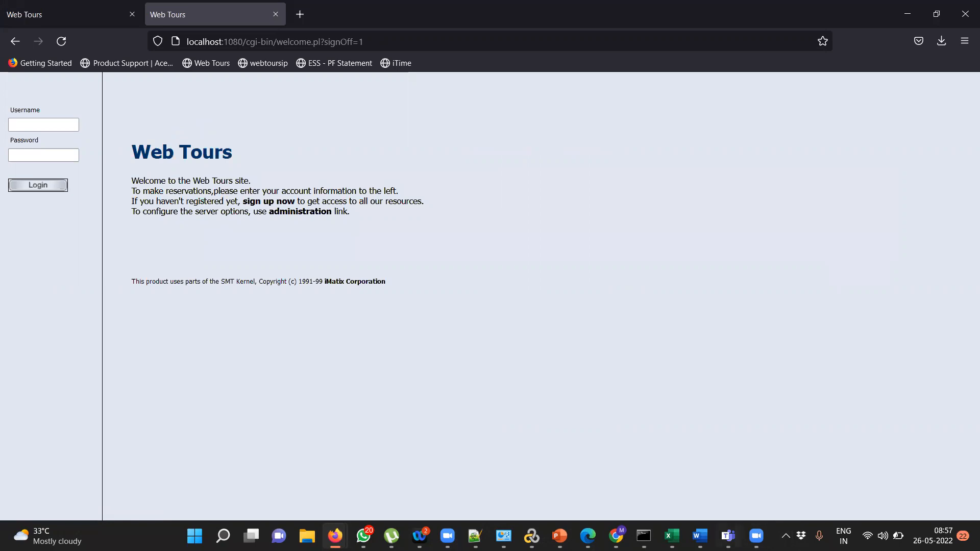
left_click(671, 536)
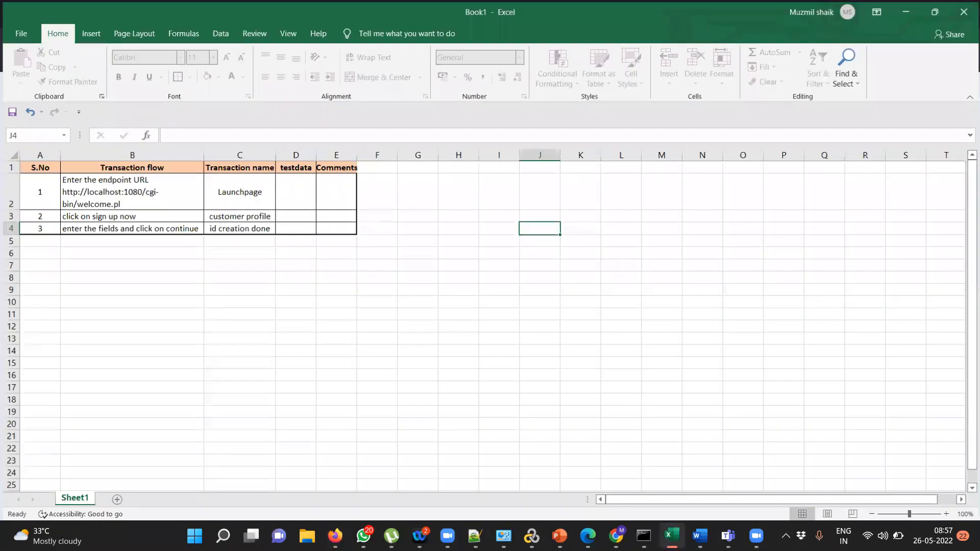
mouse_move(699, 536)
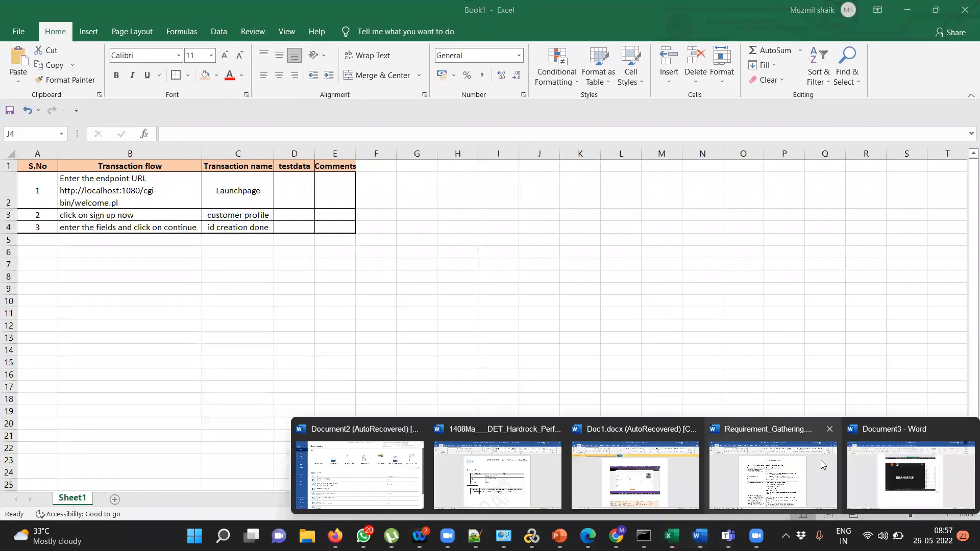
left_click(870, 465)
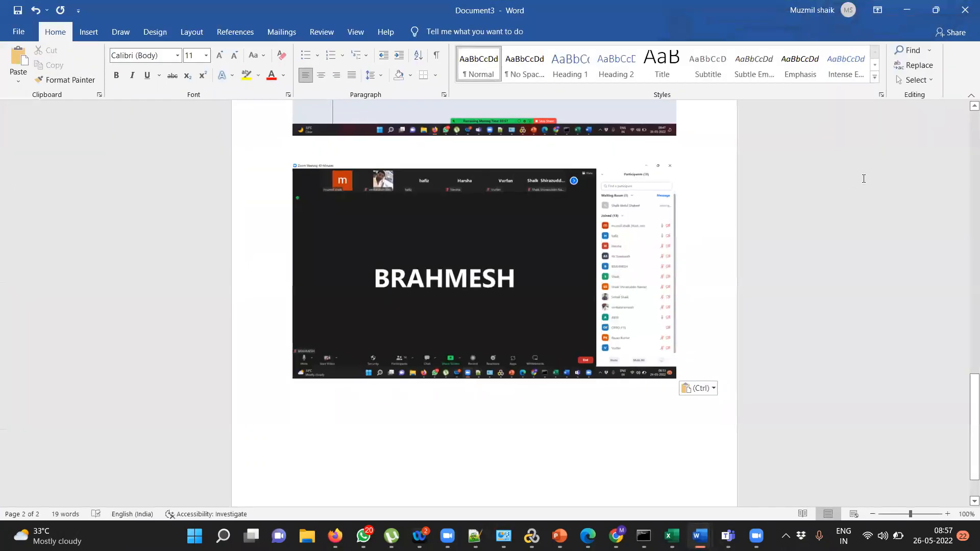
scroll(863, 178, "up", 20)
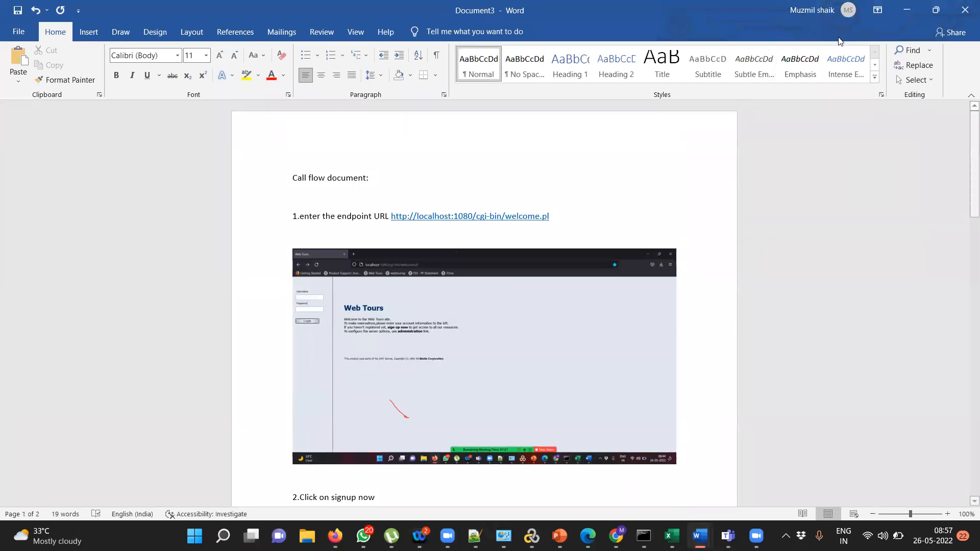
left_click(907, 10)
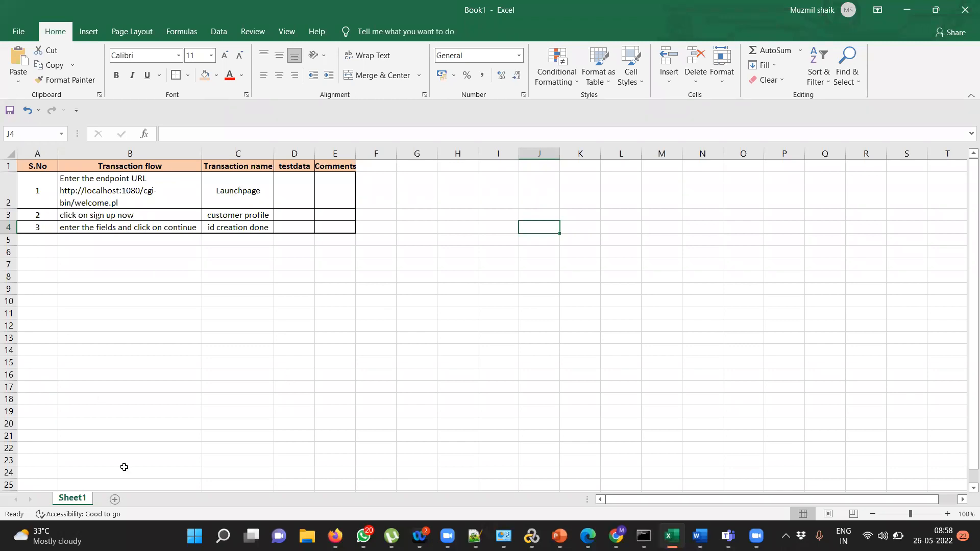
- Rename the first worksheet tab to 'Signup'
double_click(72, 498)
key("BackSpace")
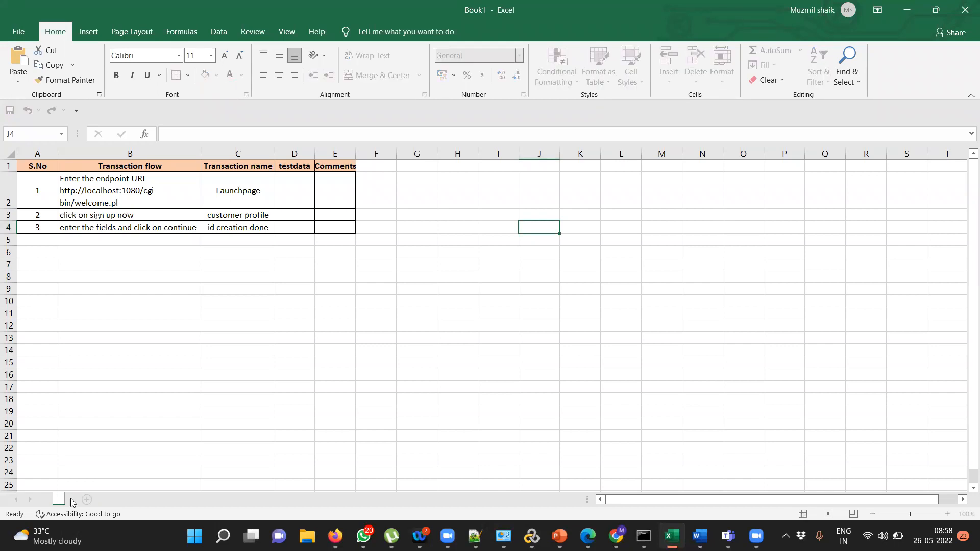
type("Signup")
left_click(225, 414)
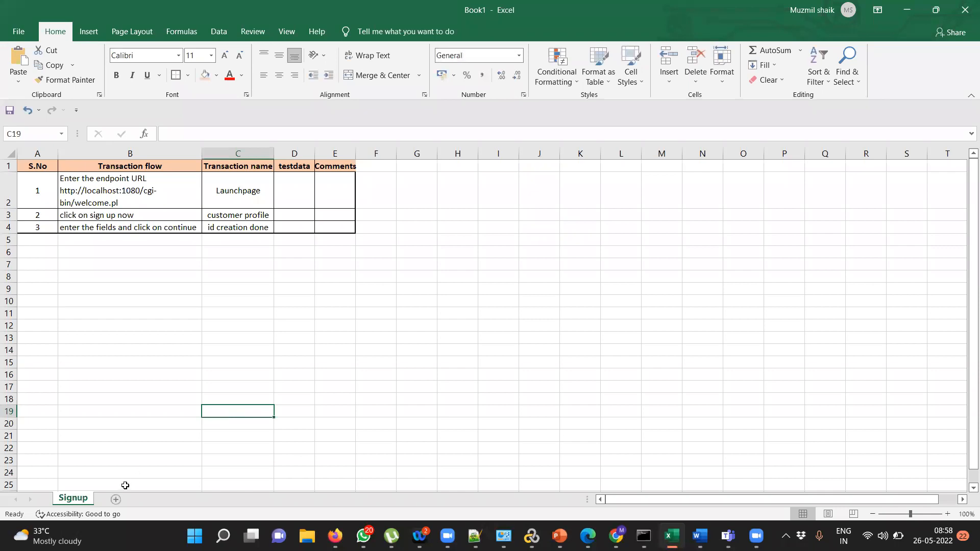
- Add a new worksheet named 'Ticket Booking', then return to the Signup sheet
left_click(116, 499)
double_click(120, 498)
key("BackSpace")
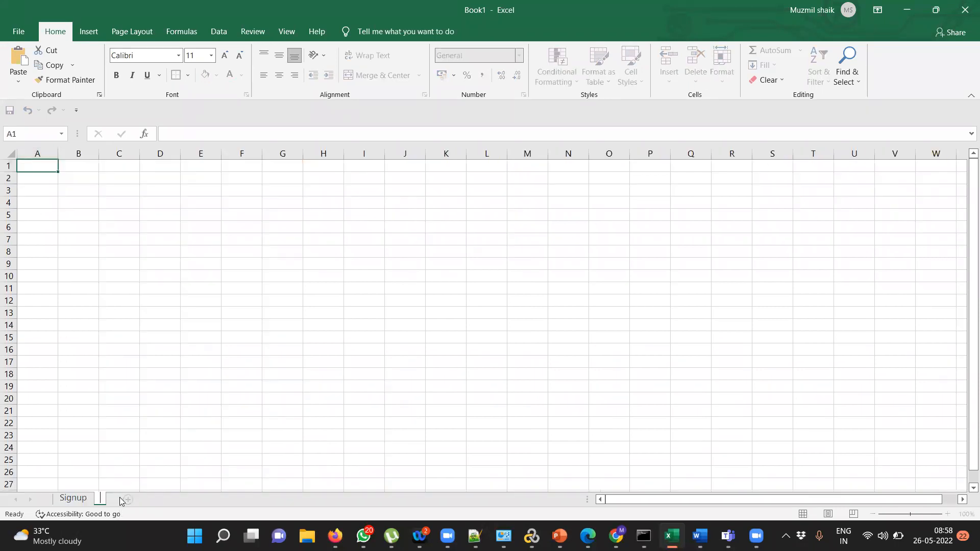
type("Ticket Boo")
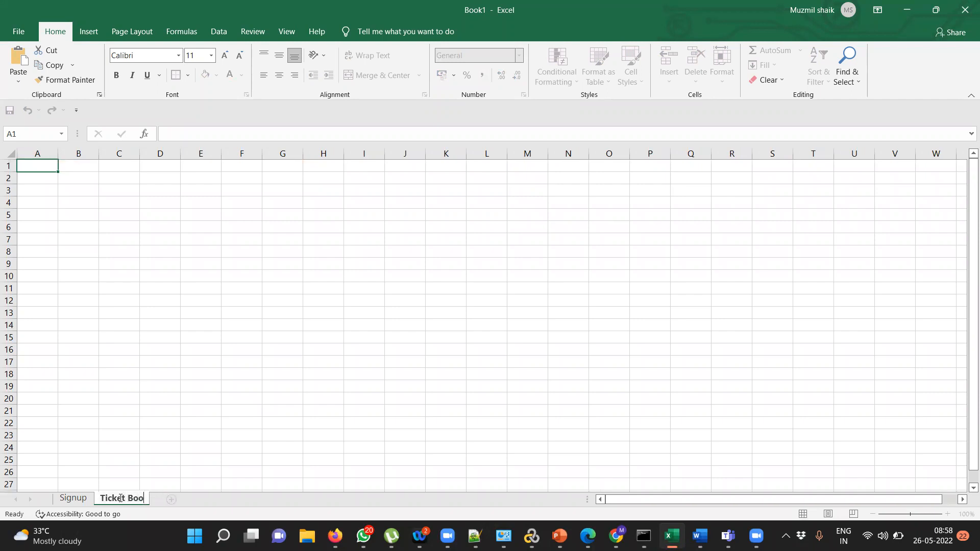
type("king")
key("Return")
left_click(79, 503)
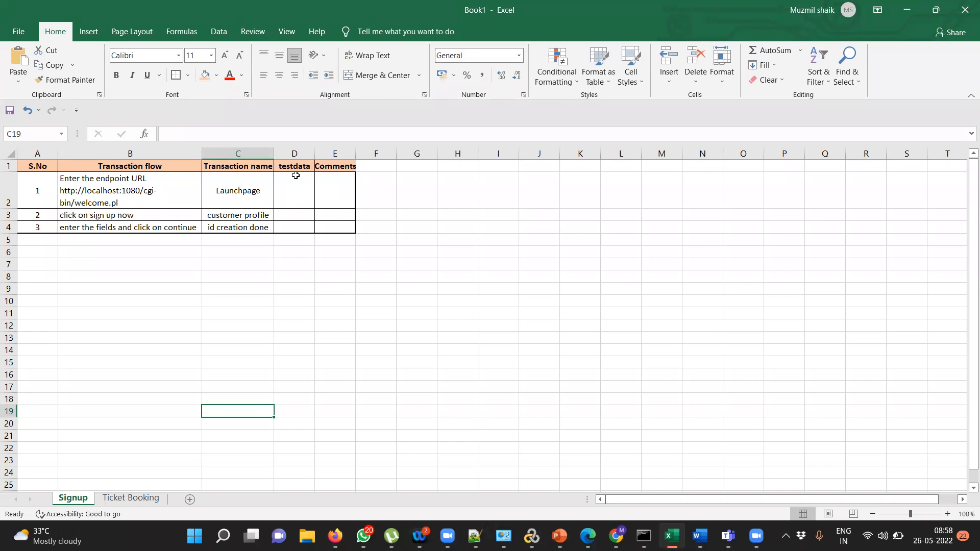
- Enter the trial login credentials in D3 and AutoFit column D to its contents
left_click(292, 216)
double_click(292, 216)
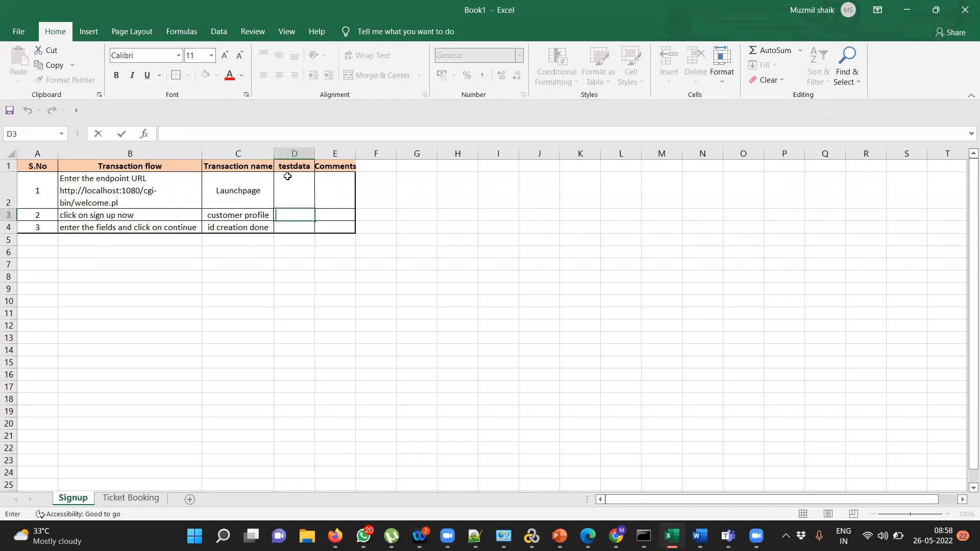
type("batch3/batch")
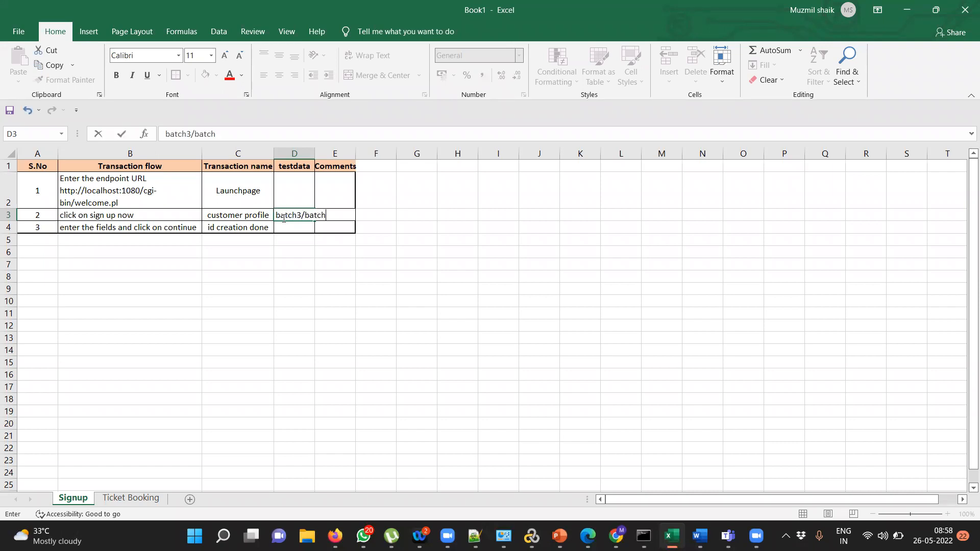
type("3")
left_click(350, 253)
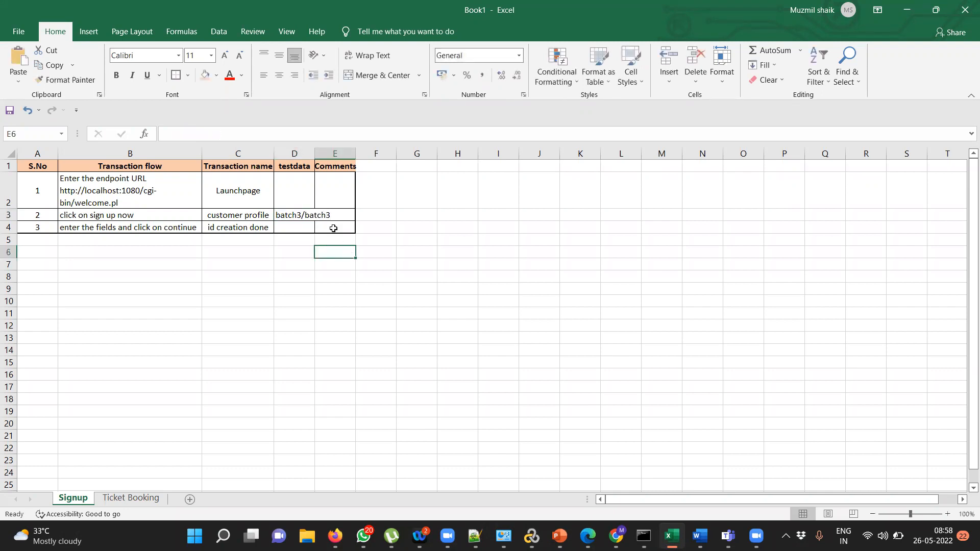
double_click(314, 153)
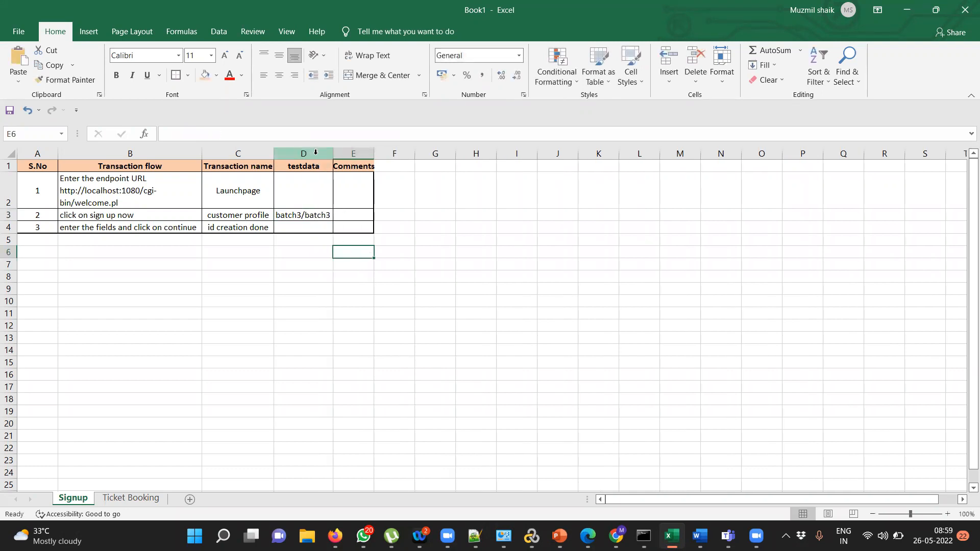
- Erase the trial entry so cell D3 is left empty
left_click(321, 220)
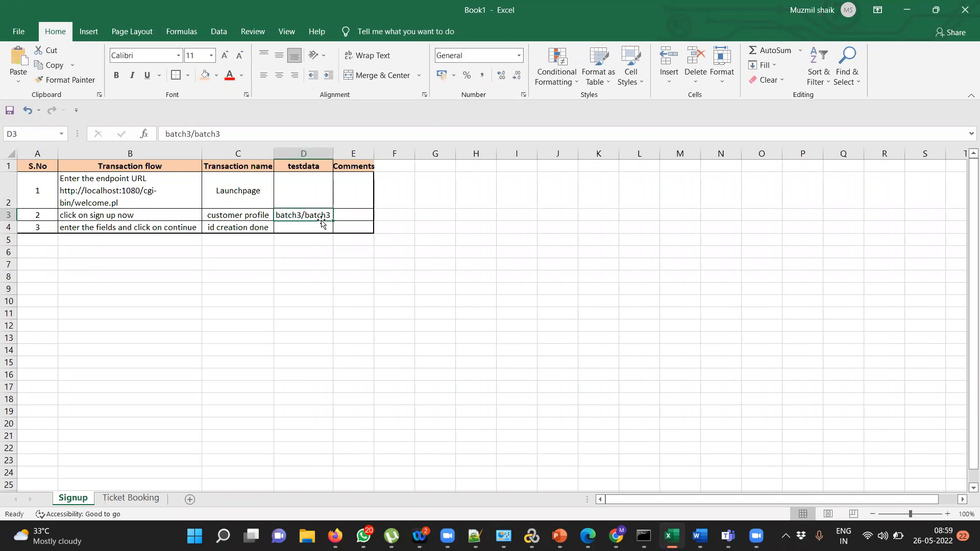
double_click(331, 215)
key("BackSpace")
key("BackSpace")
key("BackSpace")
key("BackSpace")
key("BackSpace")
key("BackSpace")
key("BackSpace")
key("BackSpace")
key("BackSpace")
key("BackSpace")
key("BackSpace")
key("BackSpace")
key("BackSpace")
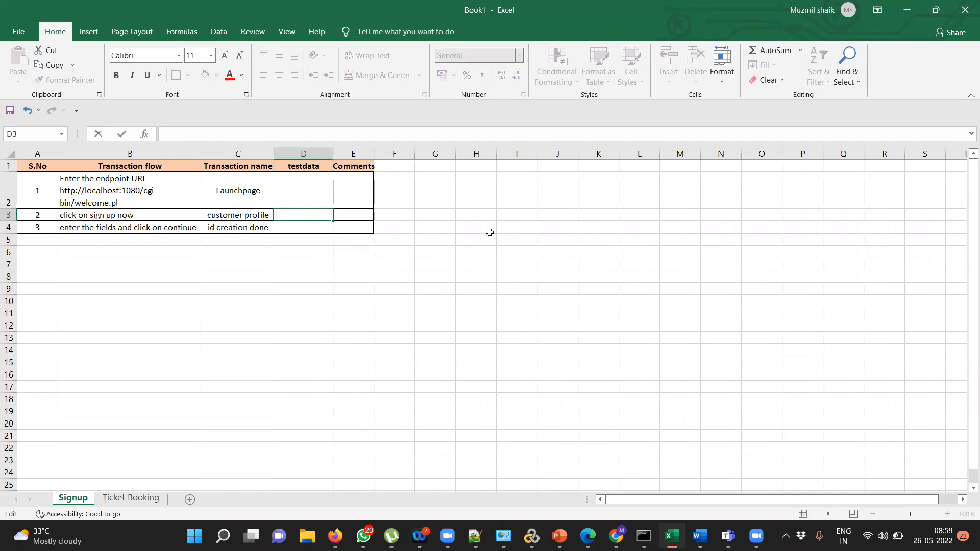
left_click(544, 226)
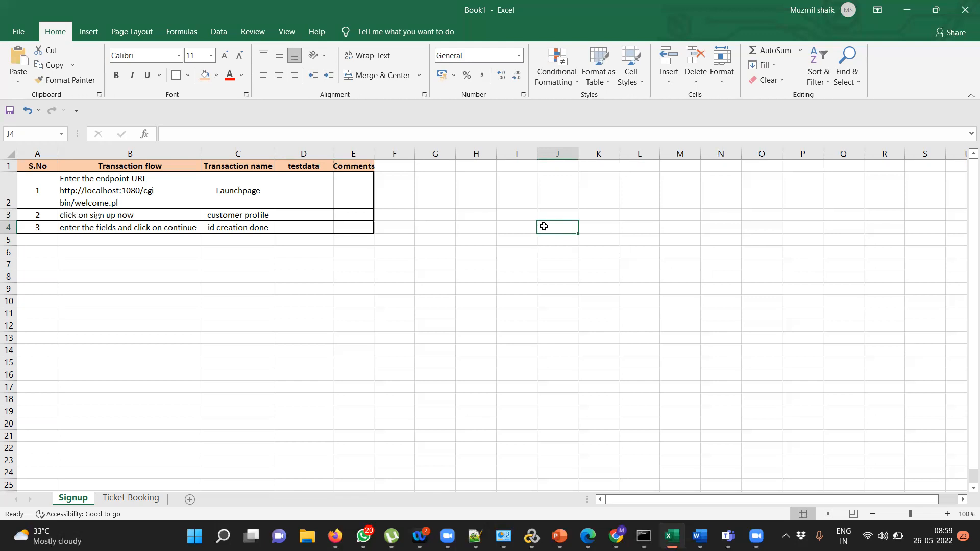
left_click(486, 256)
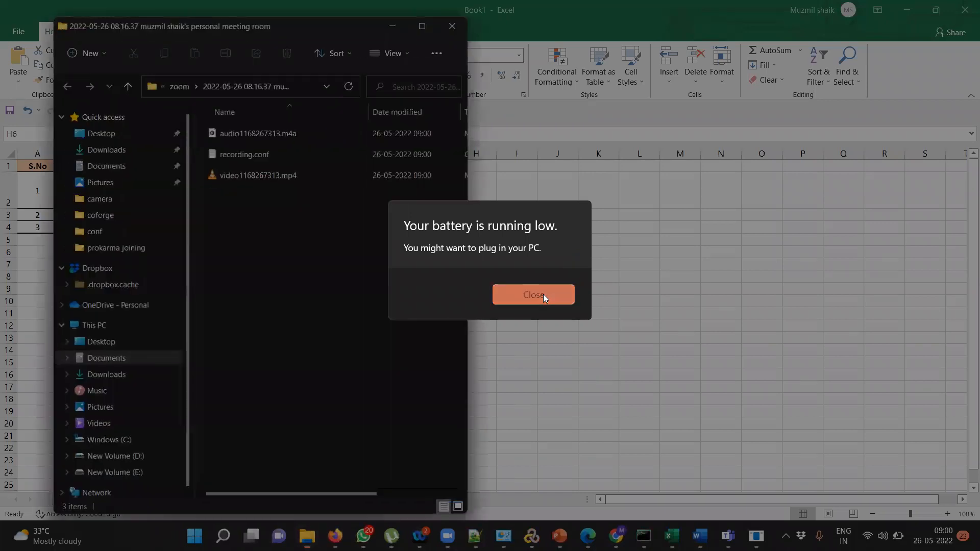
- Dismiss the low-battery warning, hide the Zoom recordings folder and switch to the Zoom meeting window
left_click(543, 294)
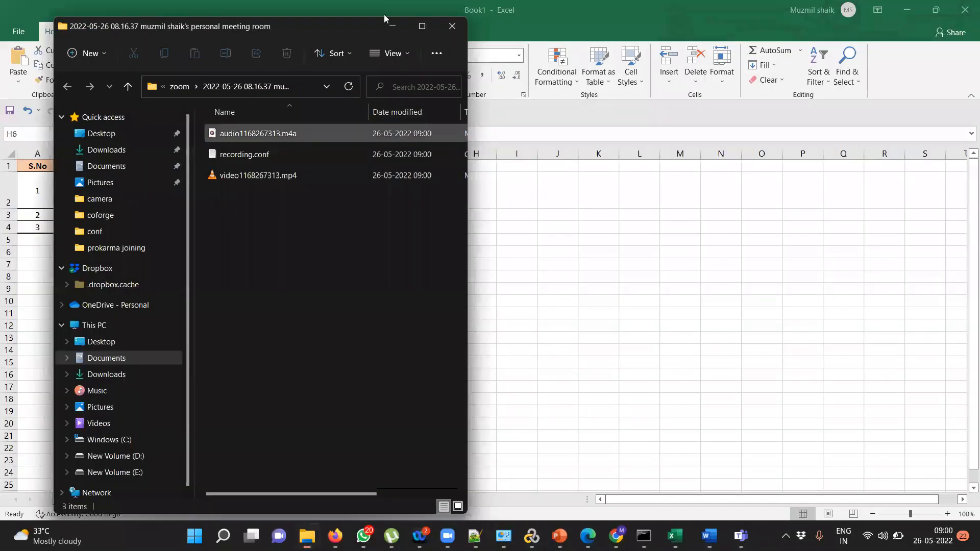
left_click(393, 28)
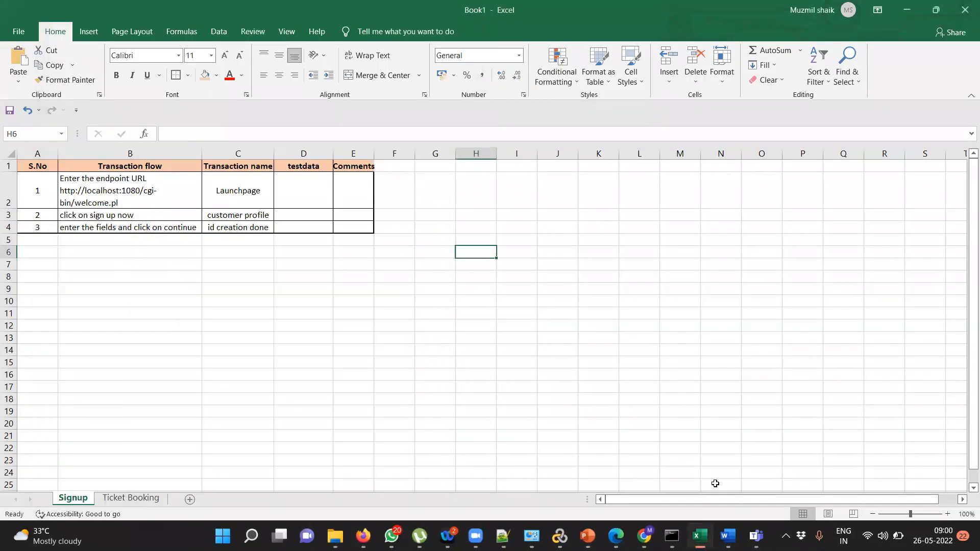
mouse_move(773, 531)
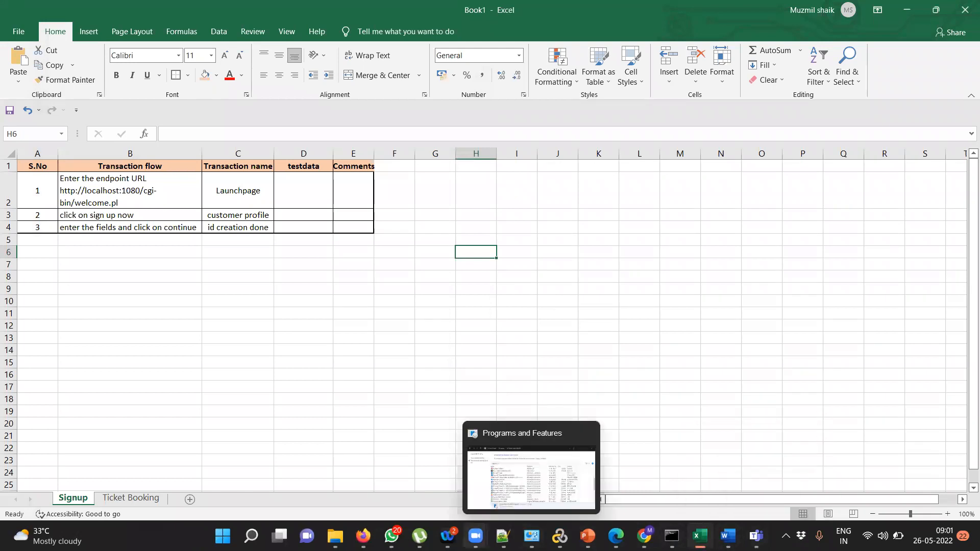
mouse_move(475, 536)
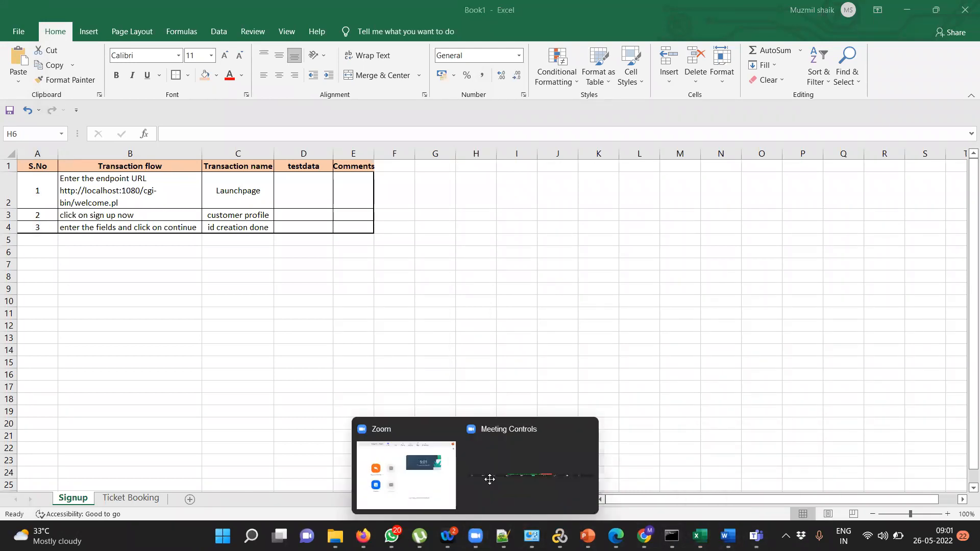
left_click(489, 480)
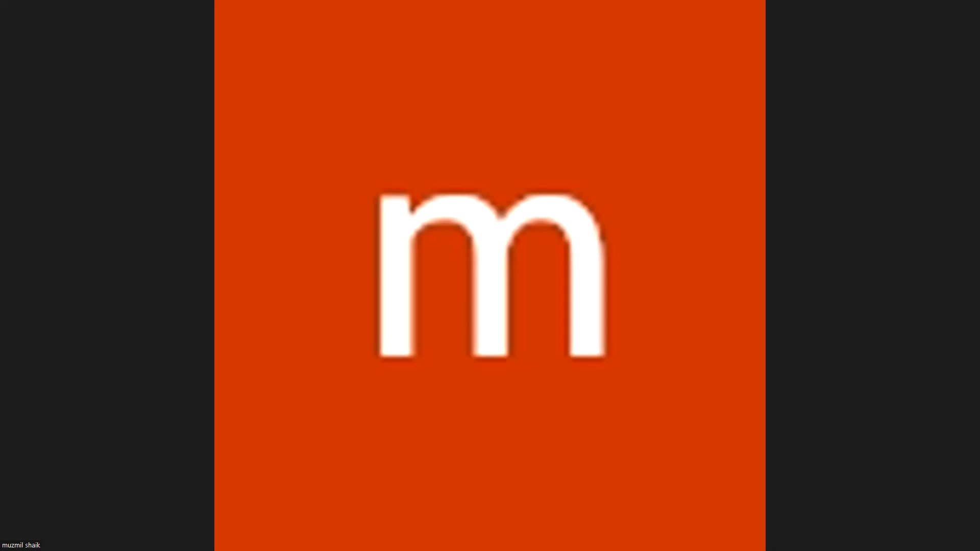